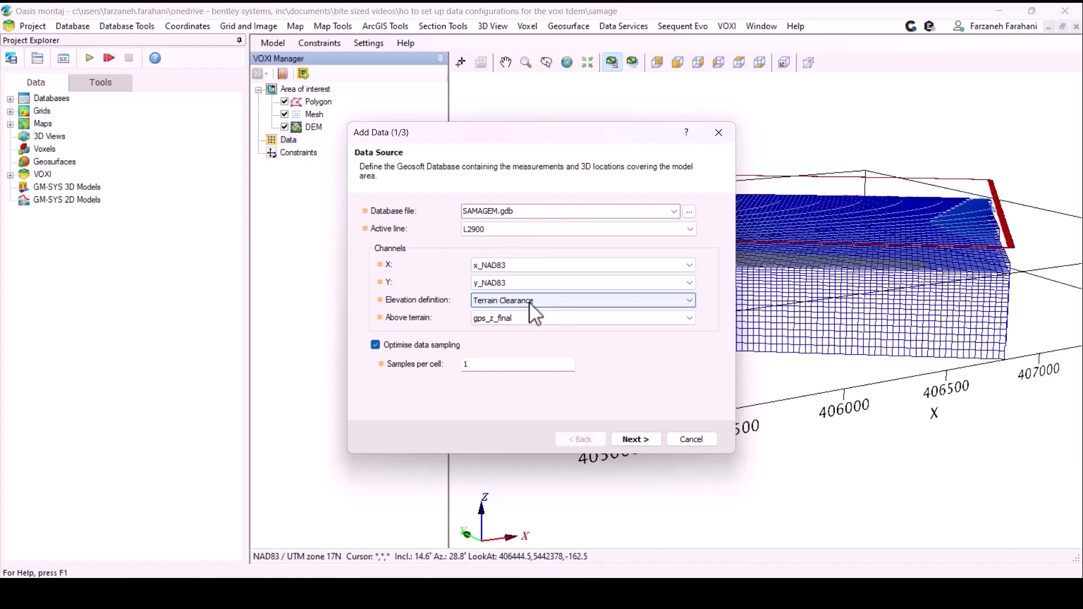
- Assign height_EM as the above-terrain channel of the data source and continue to the measurement settings
click(561, 318)
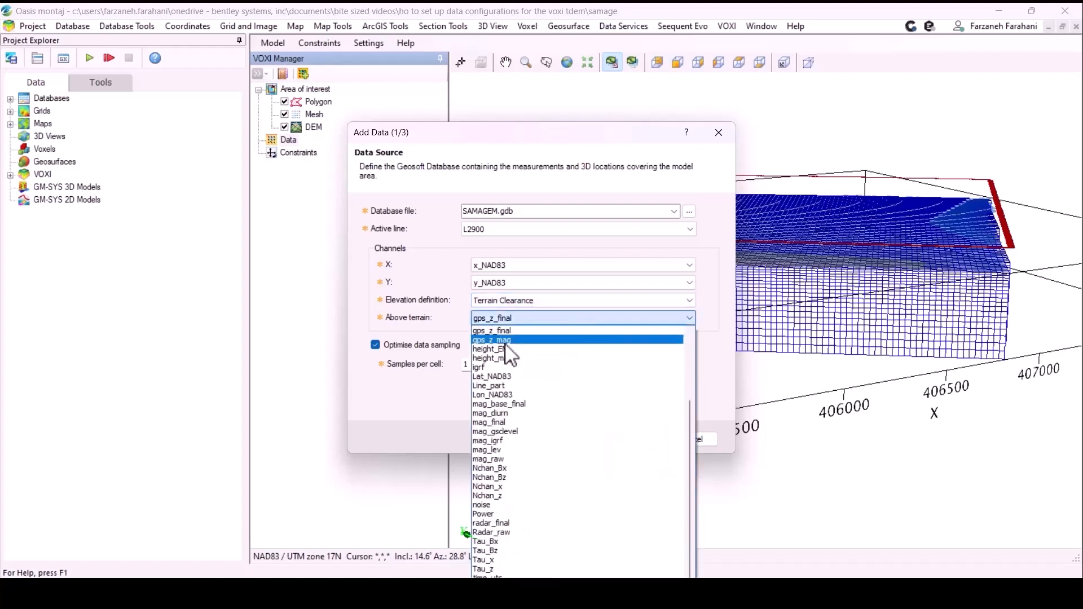
click(507, 350)
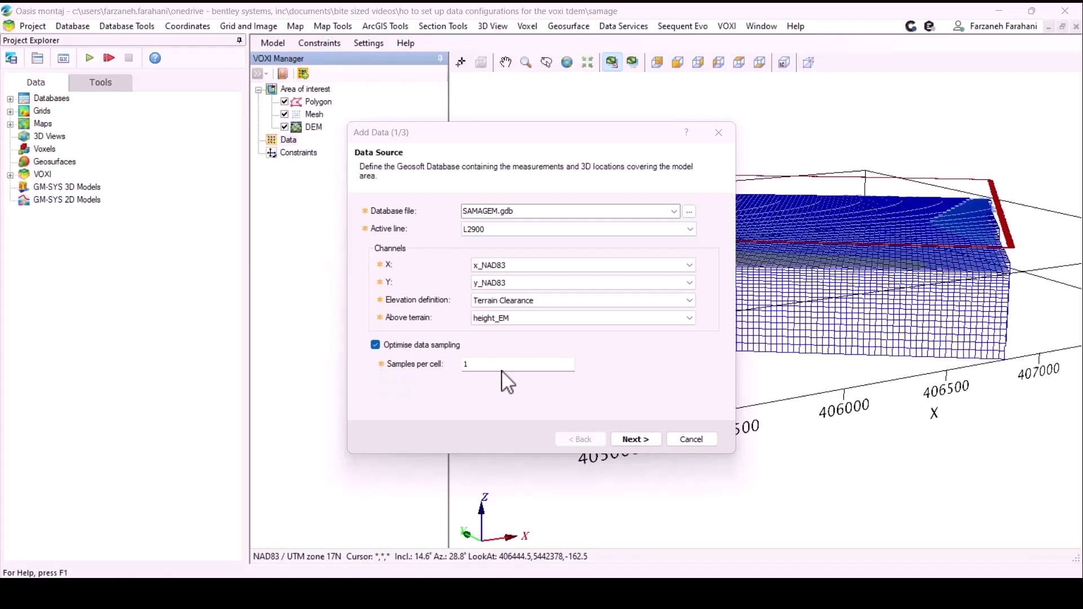
click(636, 439)
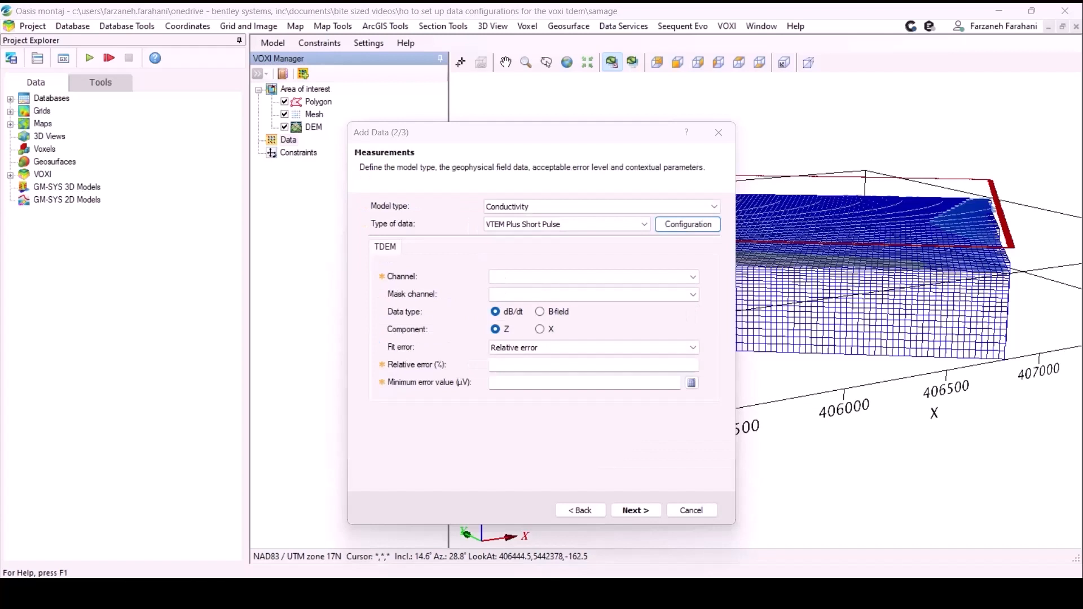
- Configure the TDEM system by applying the VTEM Plus Short Pulse_samagem system type
click(716, 228)
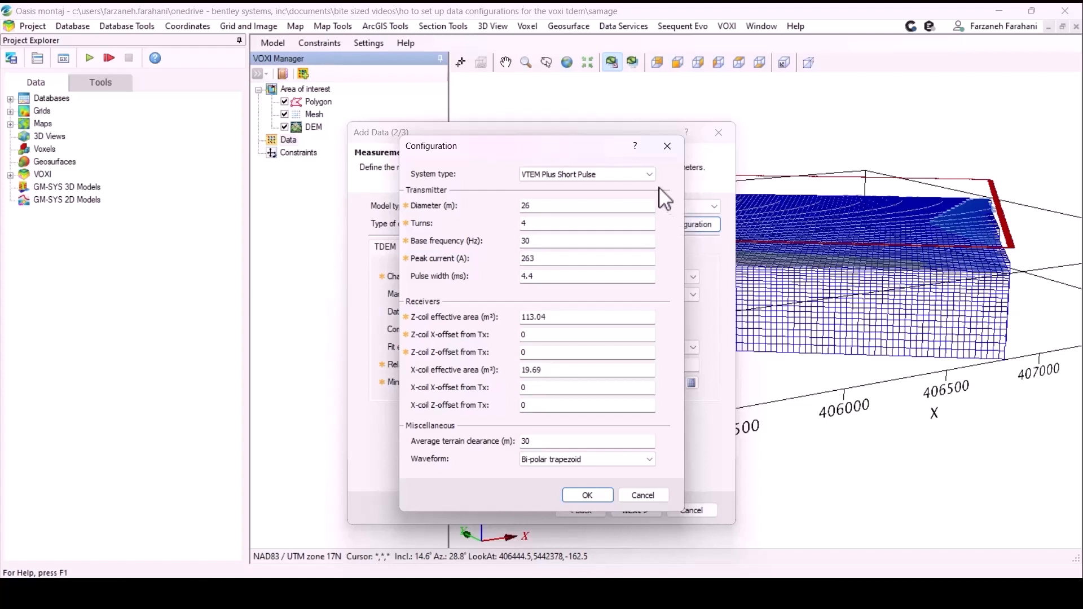
click(650, 176)
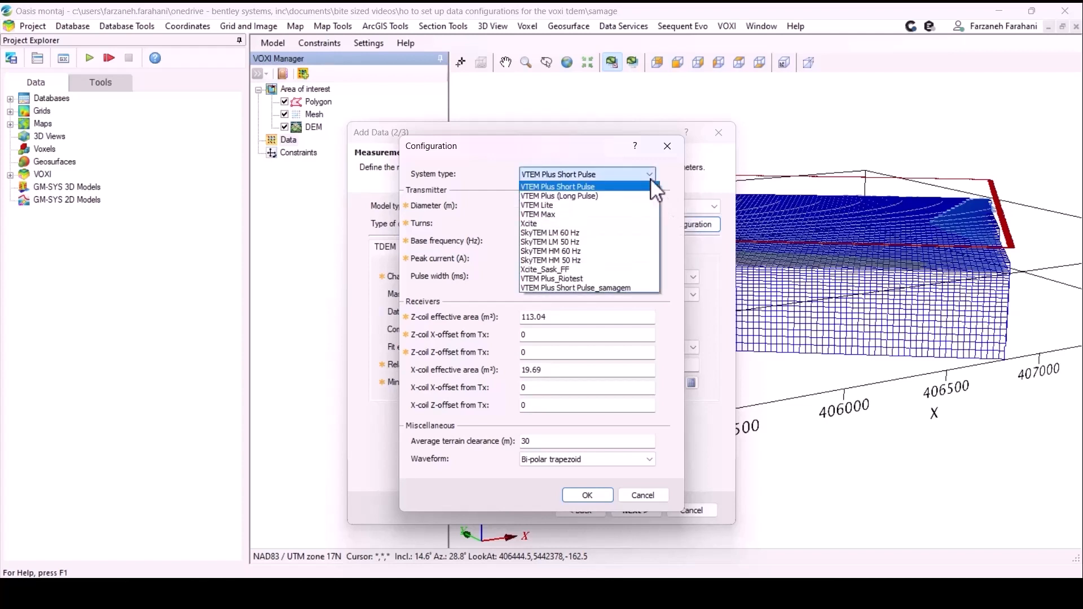
click(597, 287)
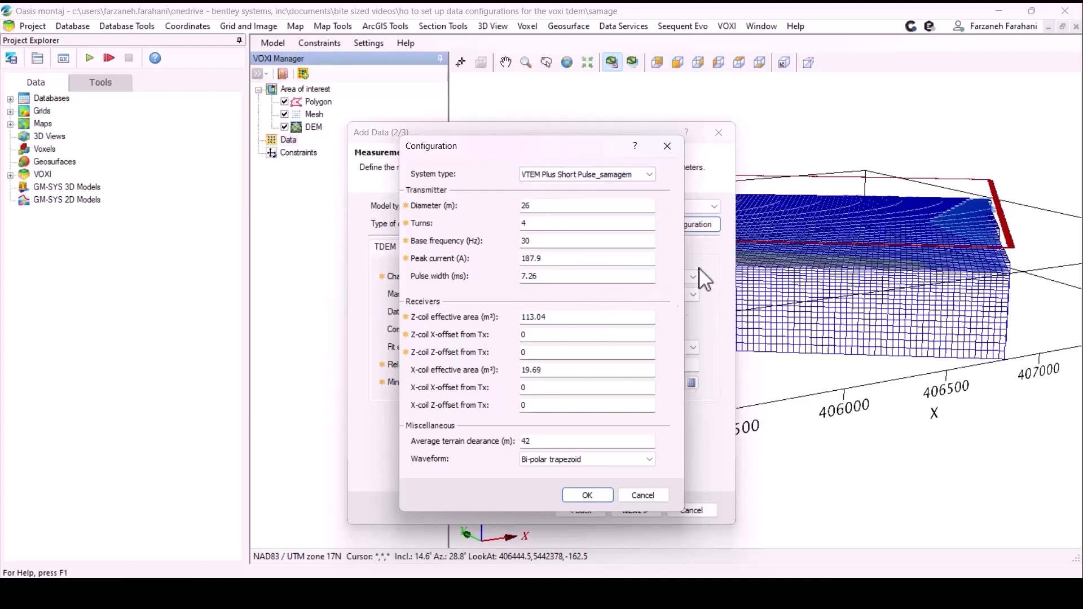
click(587, 495)
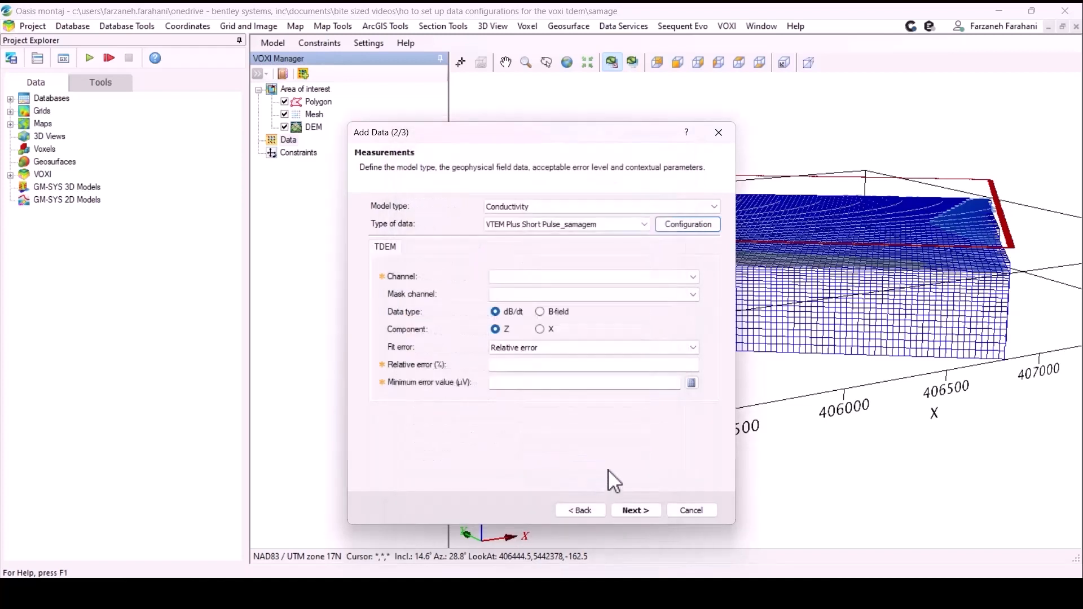
- Choose em_z_final_off as the TDEM data channel and calculate its minimum error value
click(690, 281)
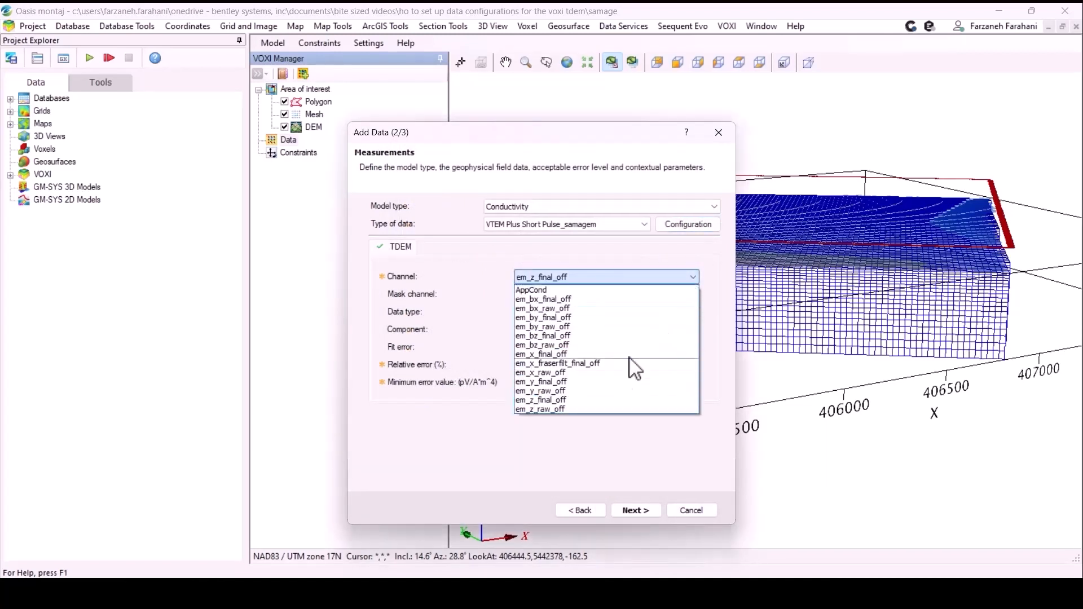
click(573, 399)
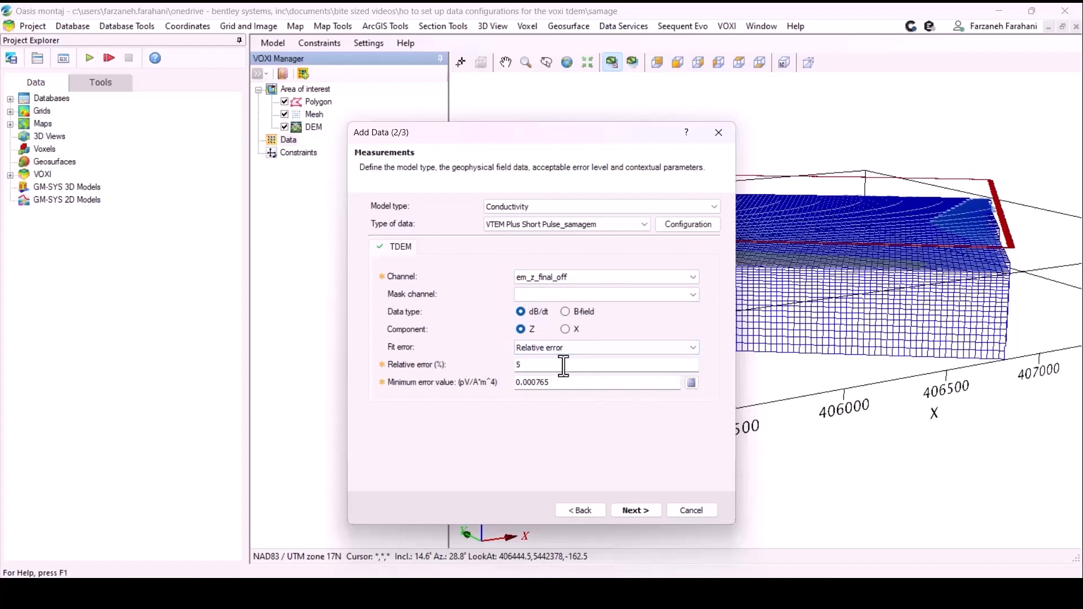
click(692, 383)
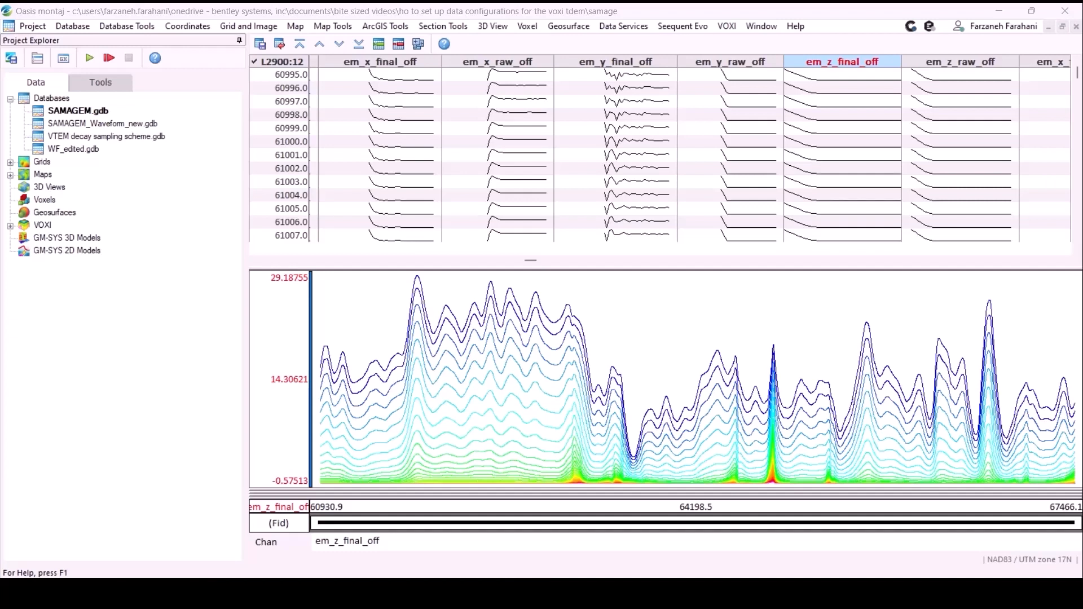
- Open the 2D Section Viewer for the survey database and plot em_z_final_off as the first profile channel
click(457, 27)
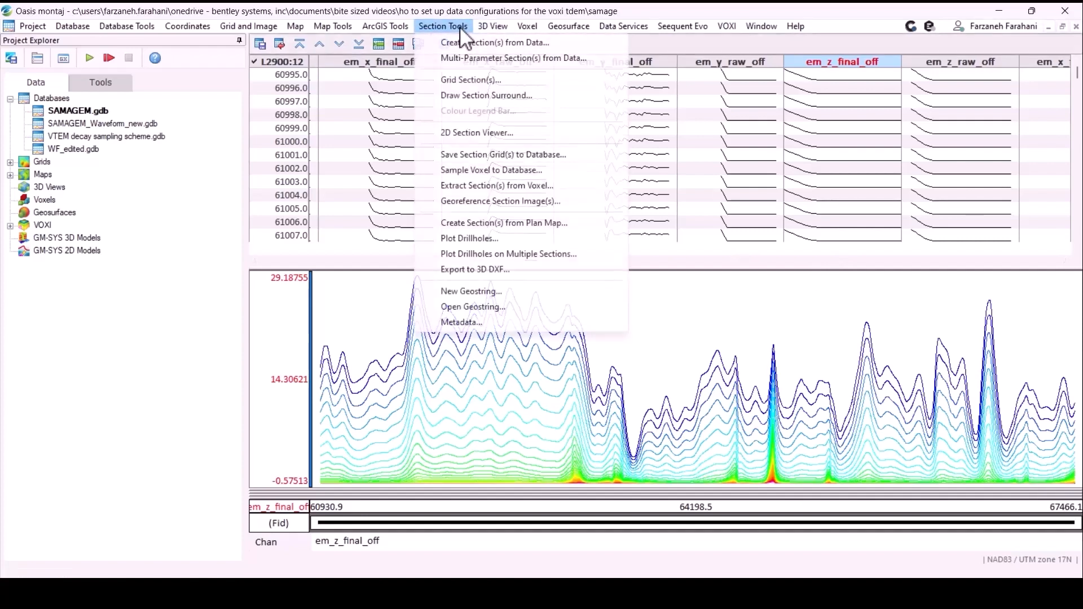
click(470, 130)
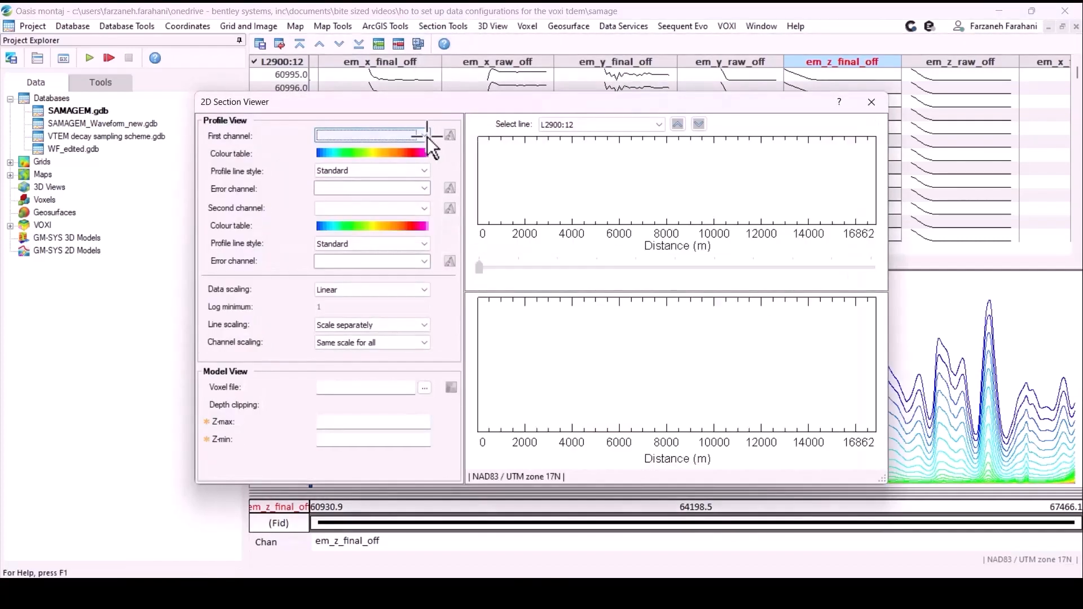
click(424, 136)
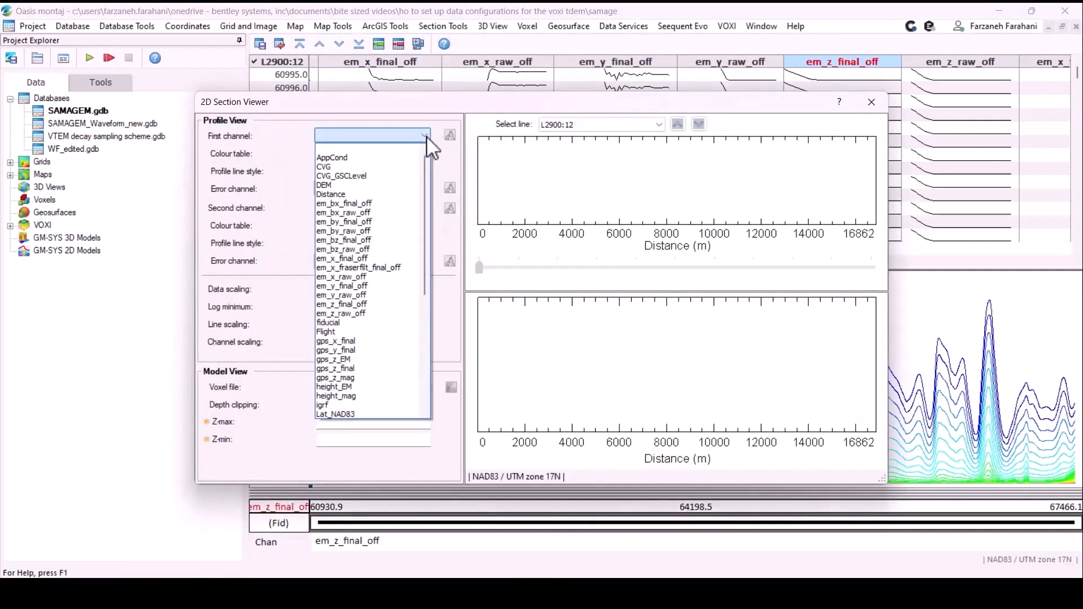
click(382, 319)
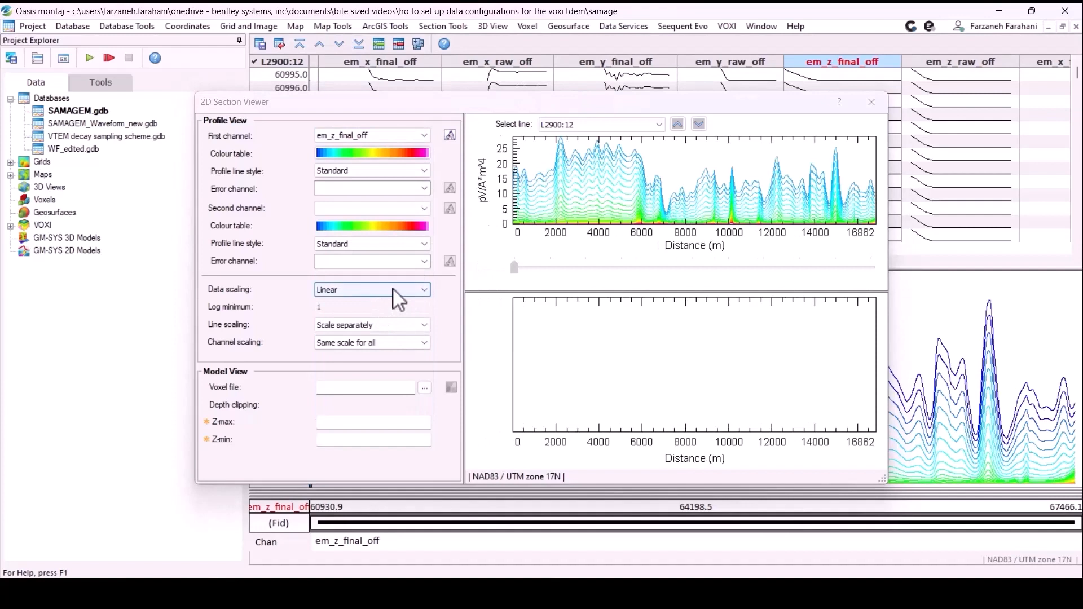
- Change the profile's data scaling to Log with a log minimum of 0.01
click(393, 290)
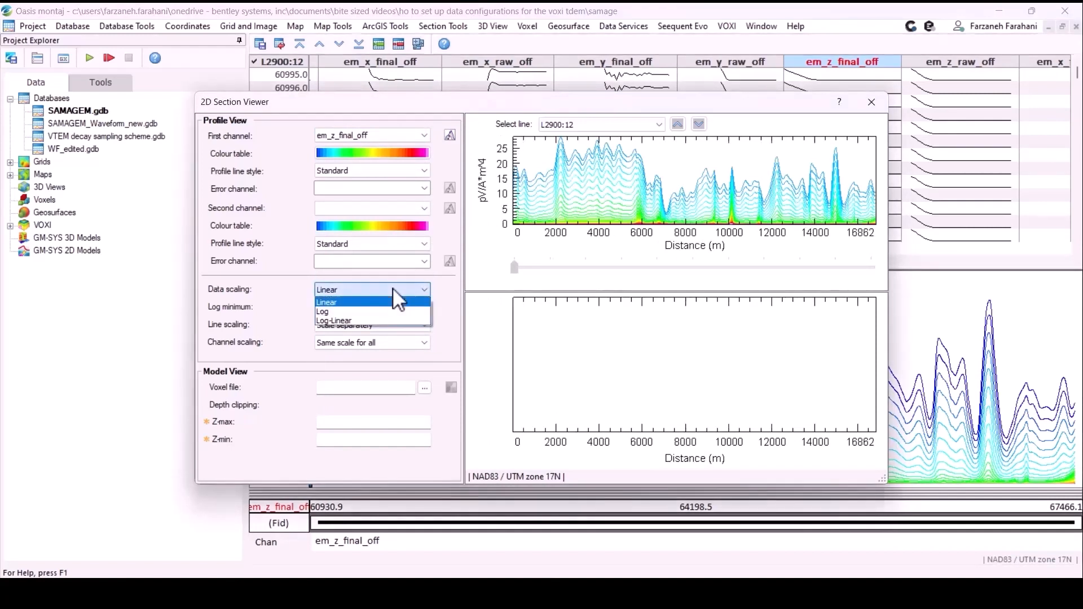
click(363, 310)
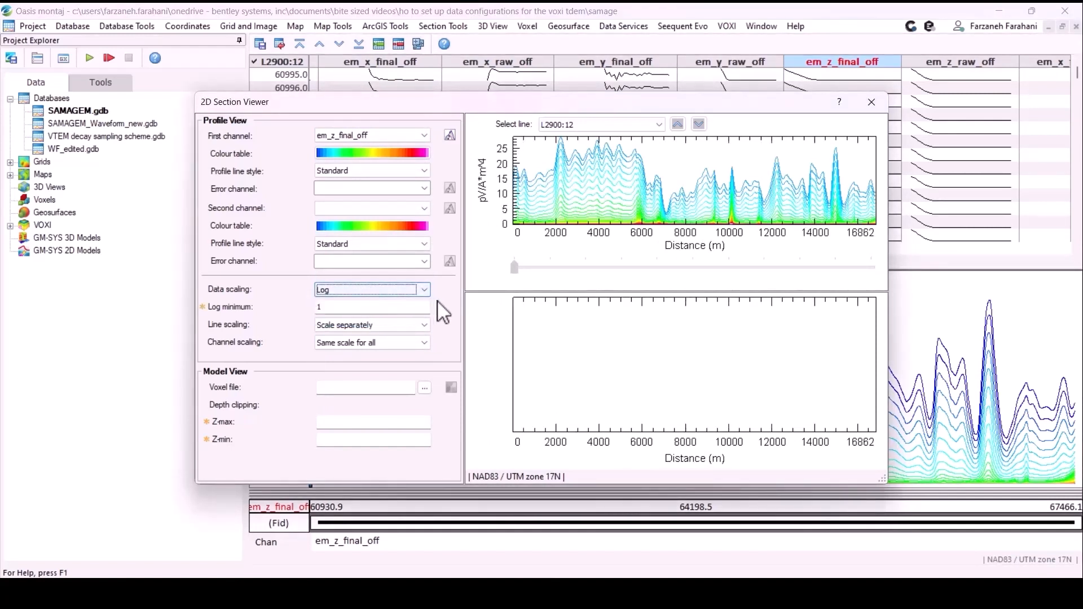
key(Tab)
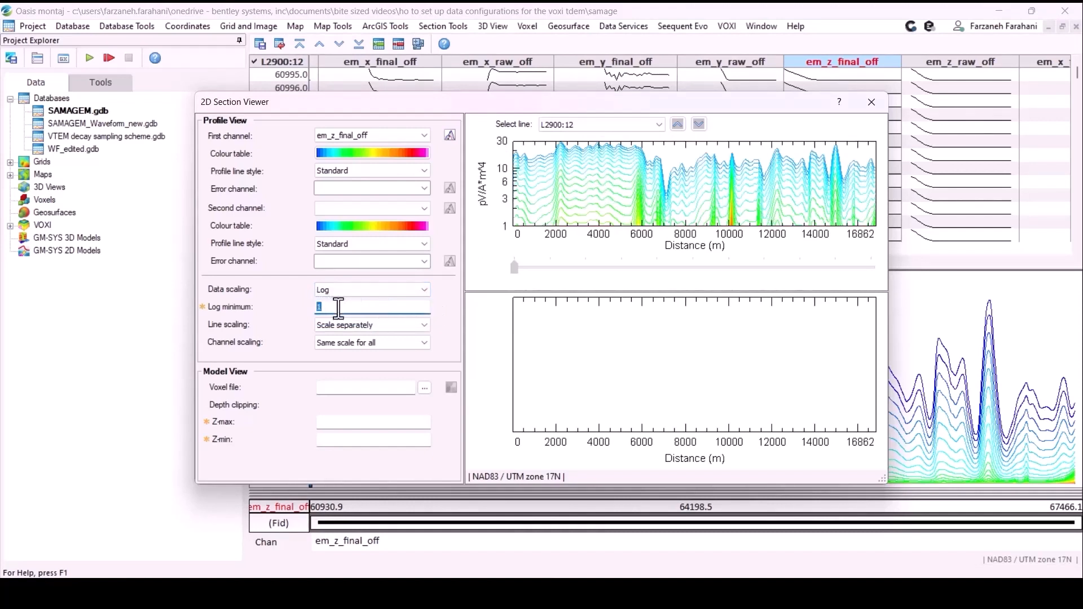
text(0.01)
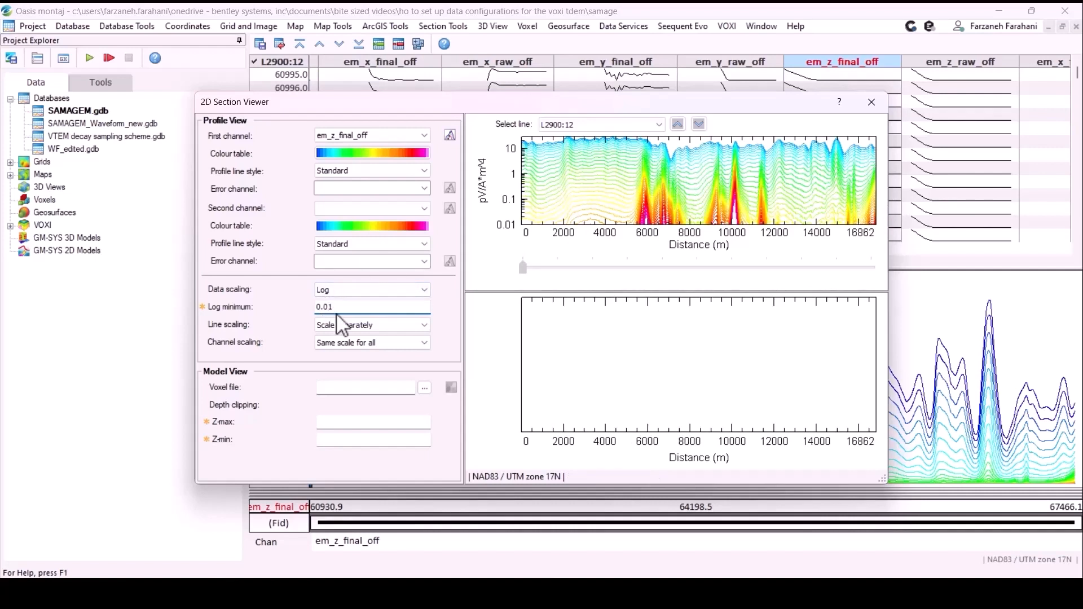
- Lower the profile's log minimum to 0.001, test 0.0001, and return it to 0.001 to examine the noise level
text(0)
key(Return)
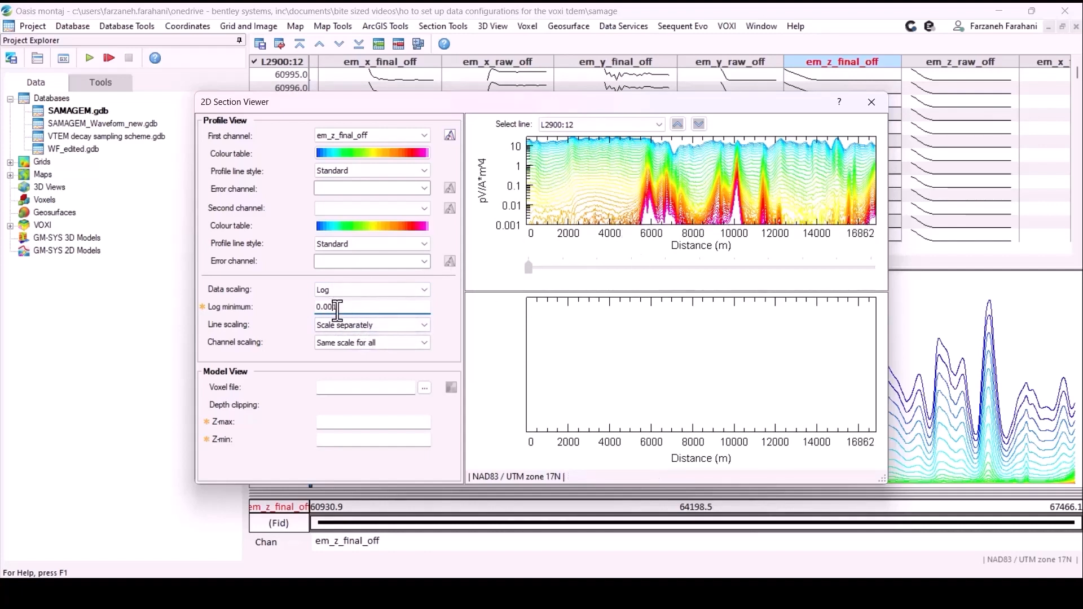
text(0)
key(Return)
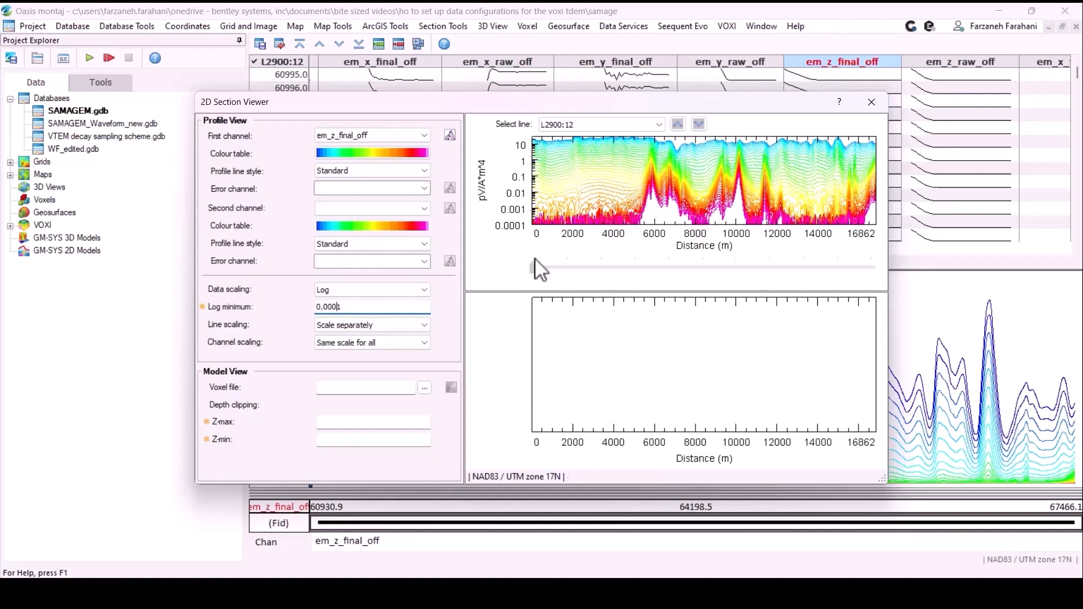
key(Tab)
double_click(361, 306)
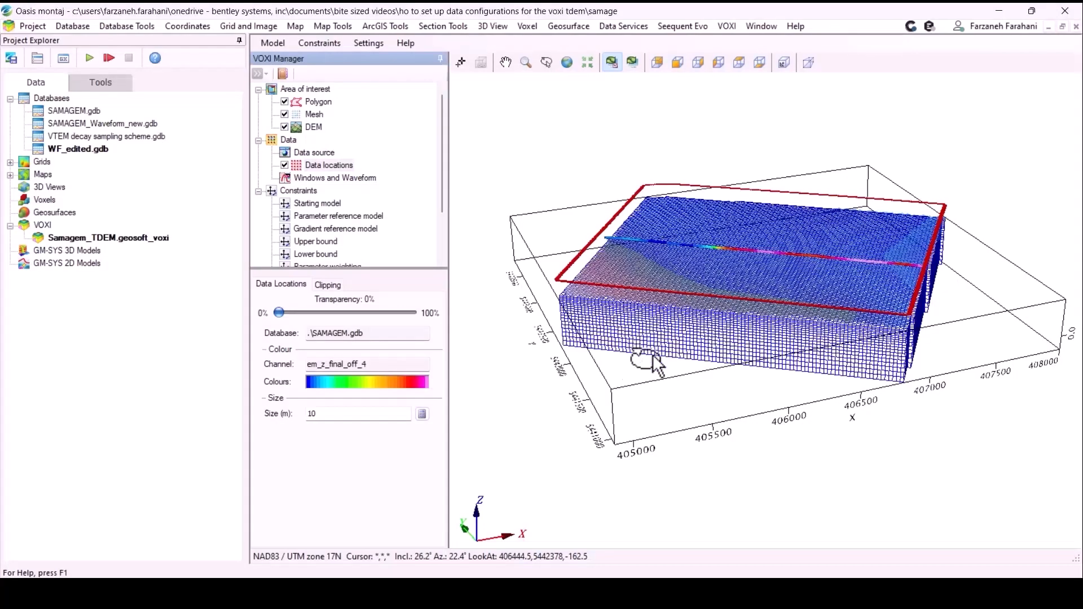
- Try selecting L2920 as the active line of the VOXI data locations
mouse_move(652, 354)
mouse_down()
mouse_move(661, 324)
mouse_move(656, 334)
mouse_up()
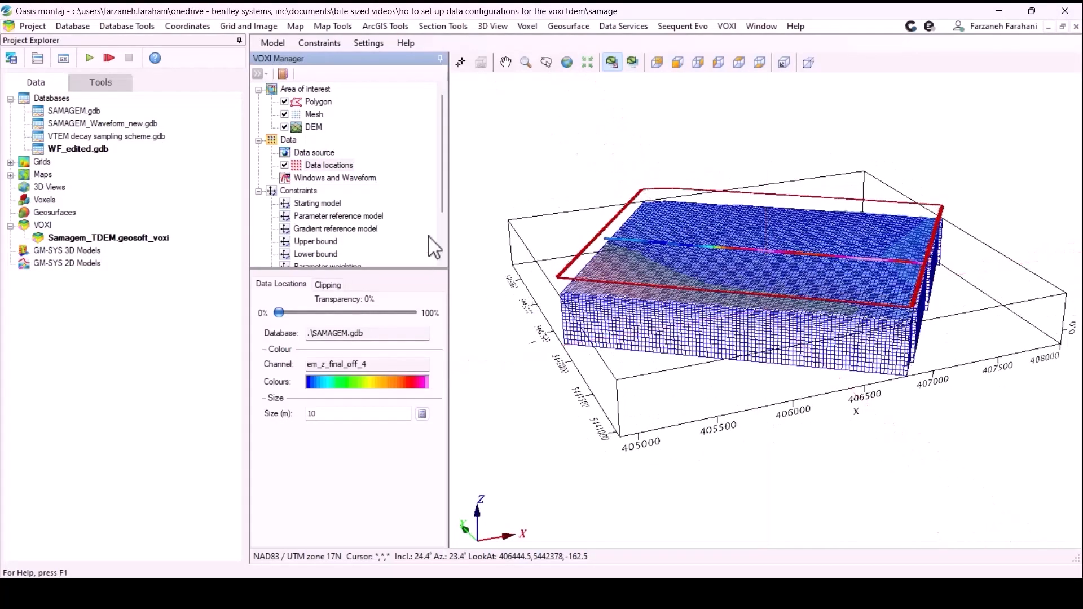
right_click(343, 166)
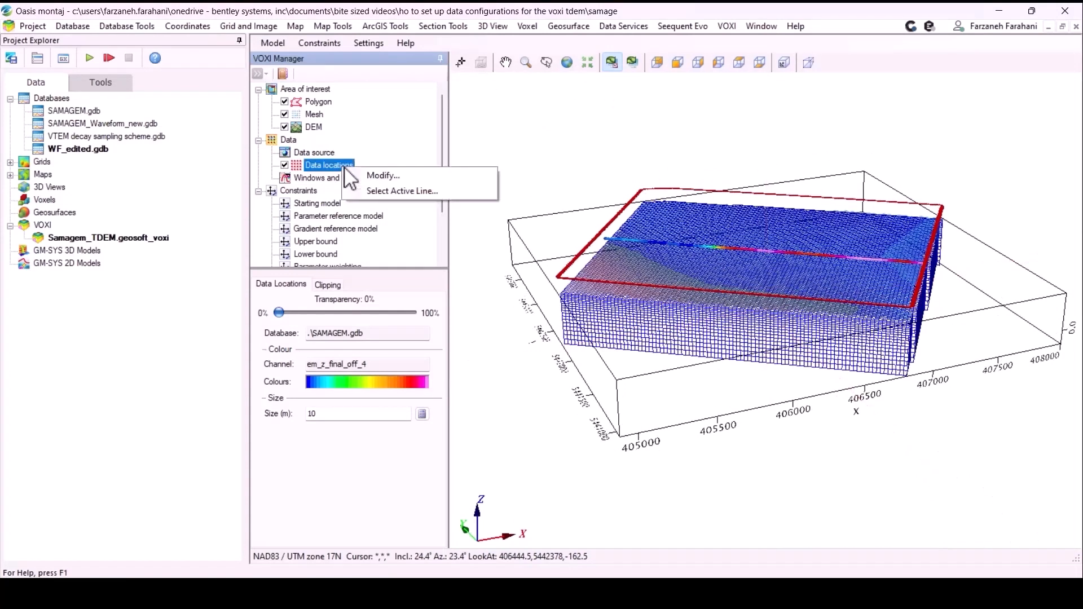
click(375, 192)
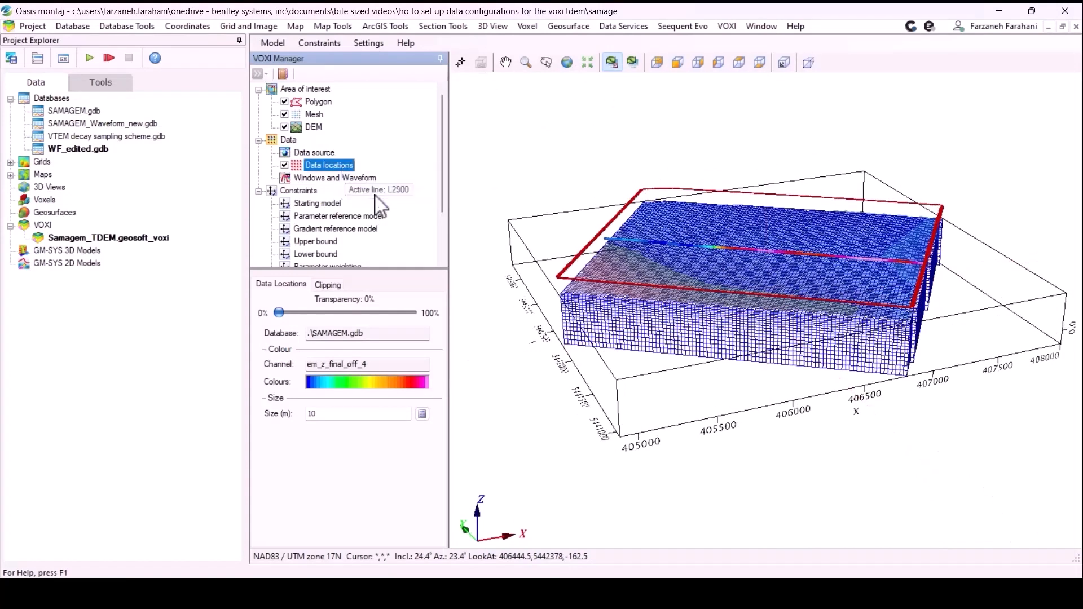
click(629, 286)
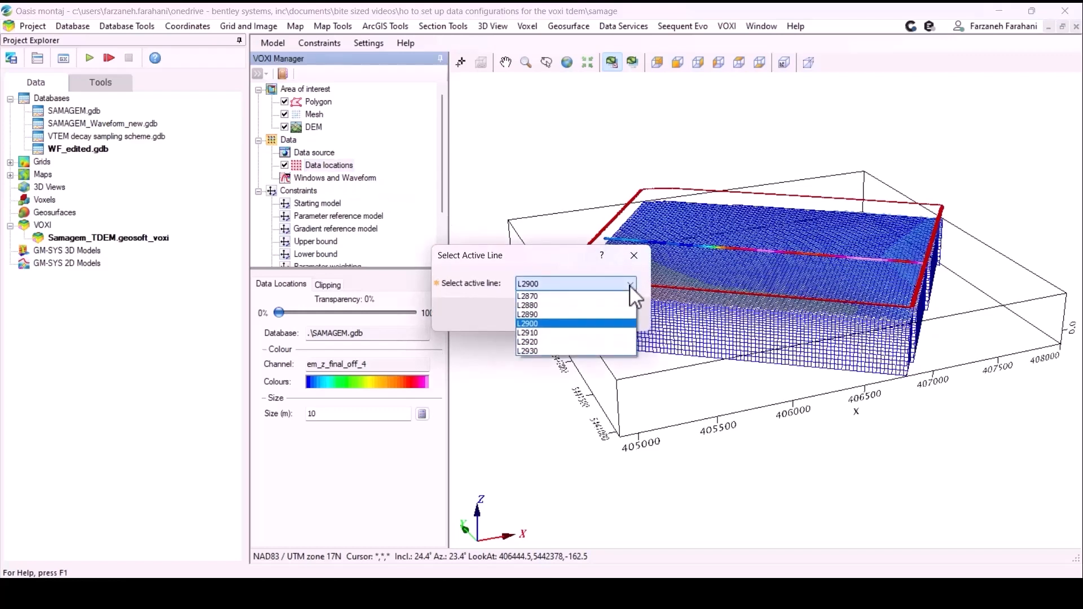
click(549, 340)
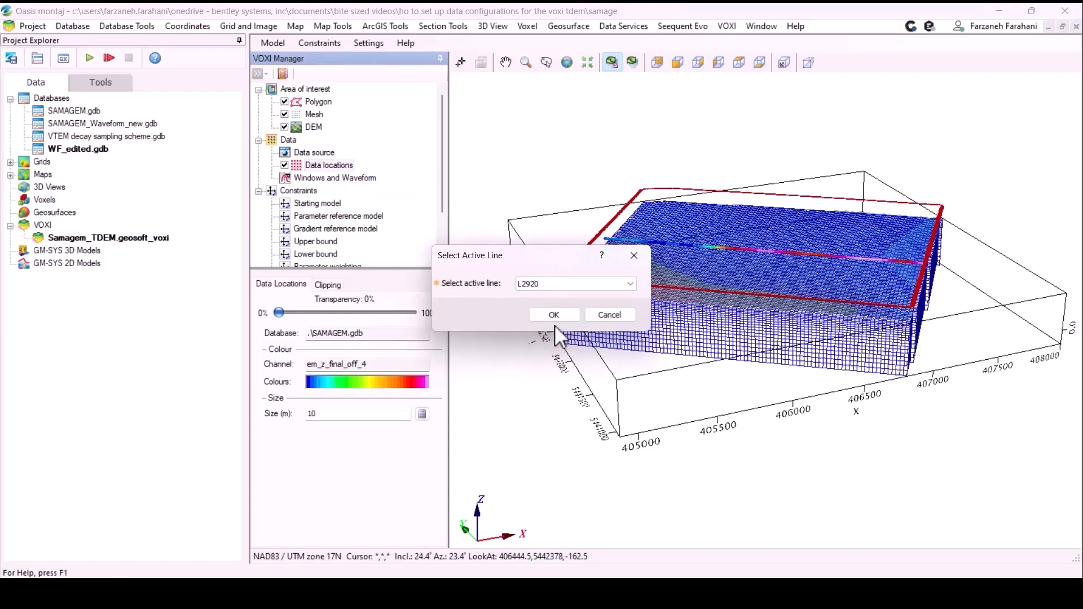
click(615, 317)
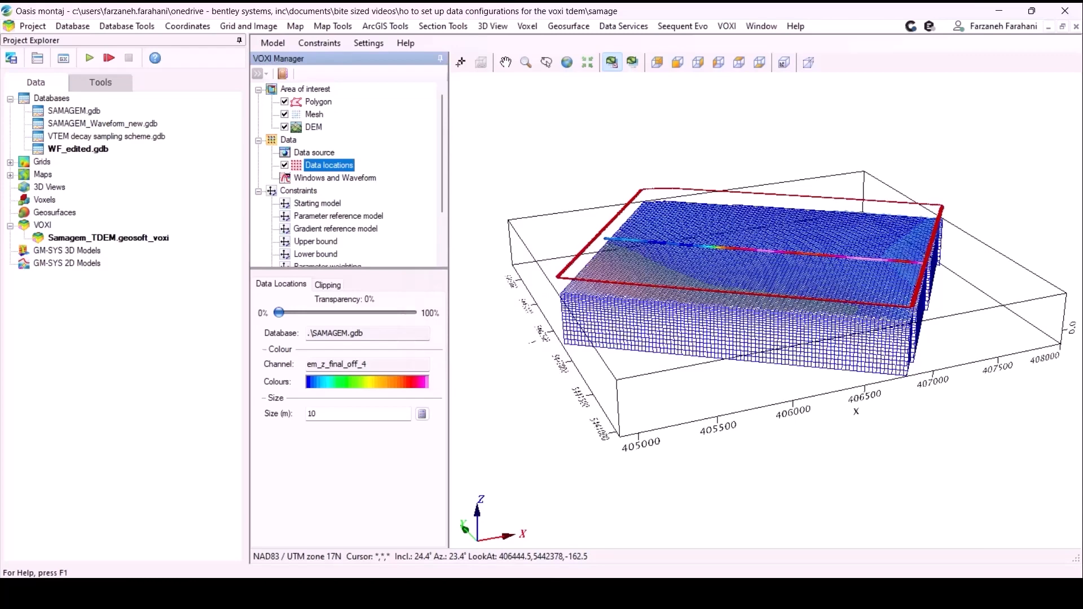
- Modify Windows and Waveform to take the TDEM waveform from the WF_edited.gdb database, using the Time channel and the Tx waveform channel
right_click(354, 178)
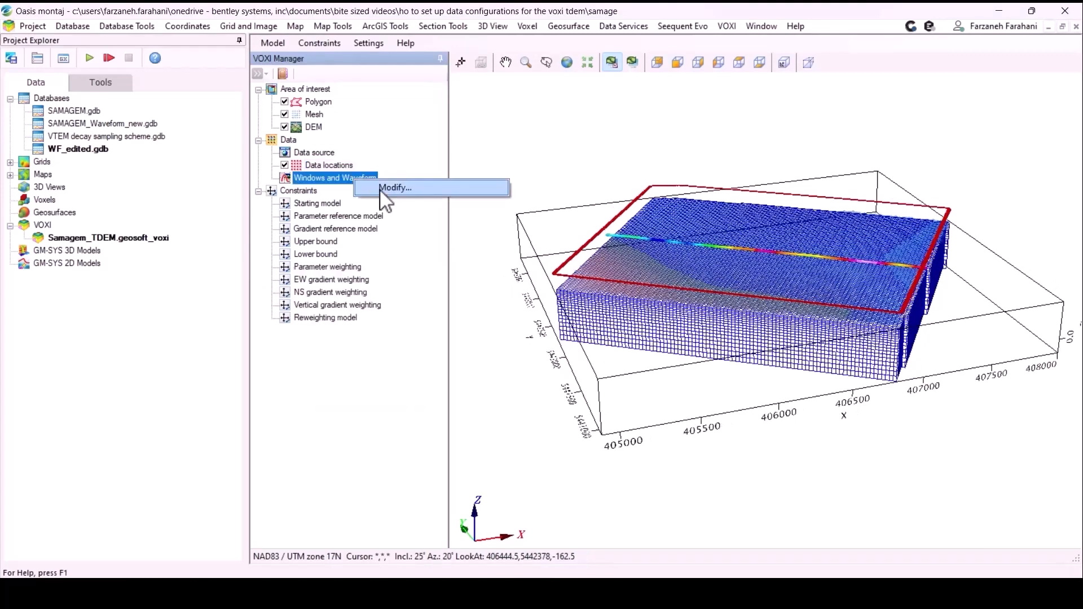
click(382, 190)
click(654, 266)
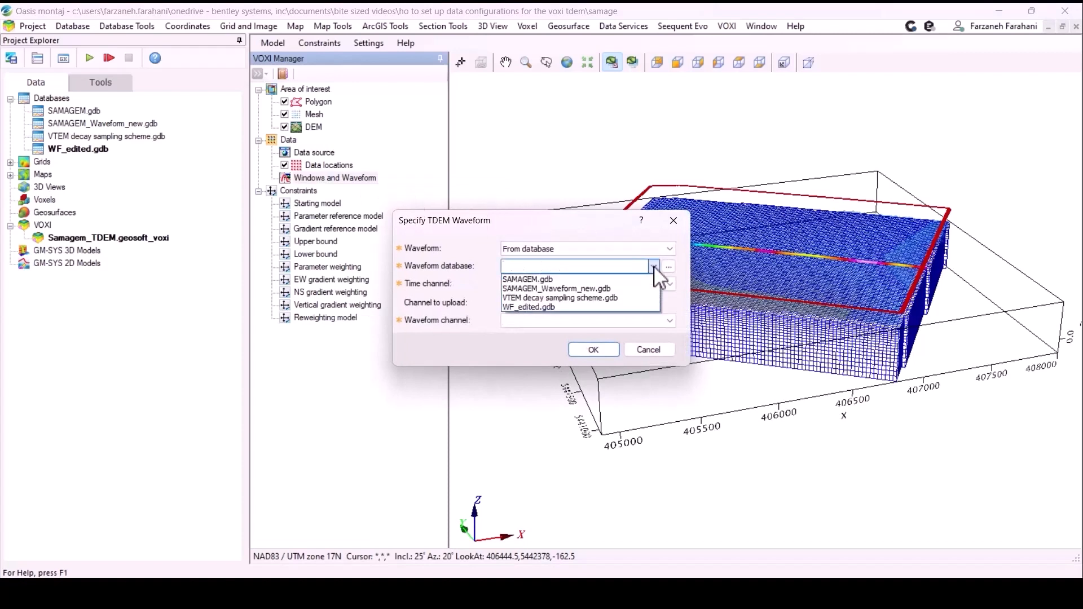
click(530, 307)
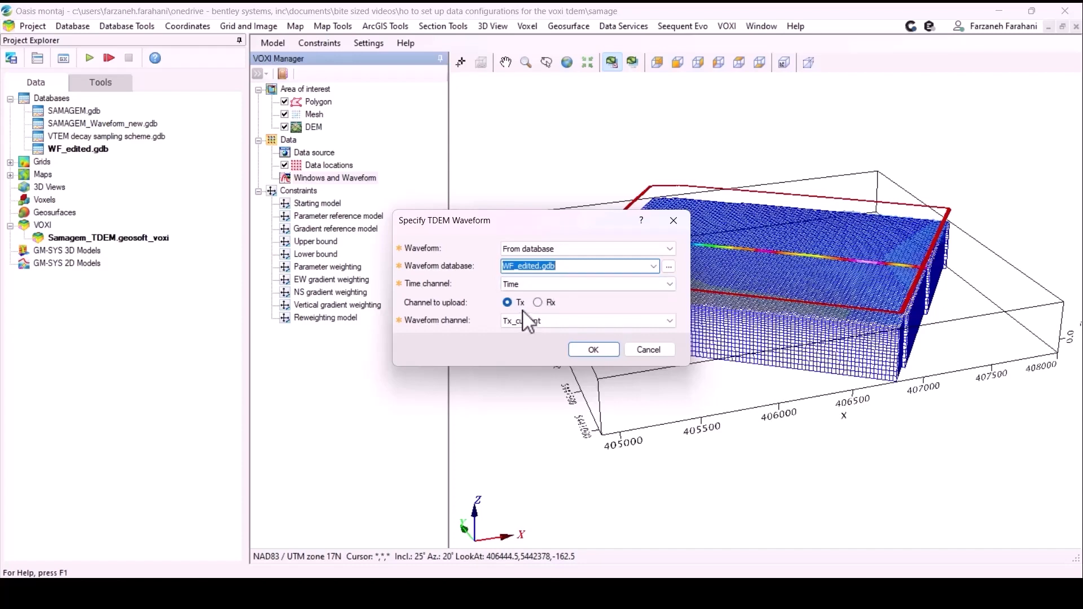
click(591, 351)
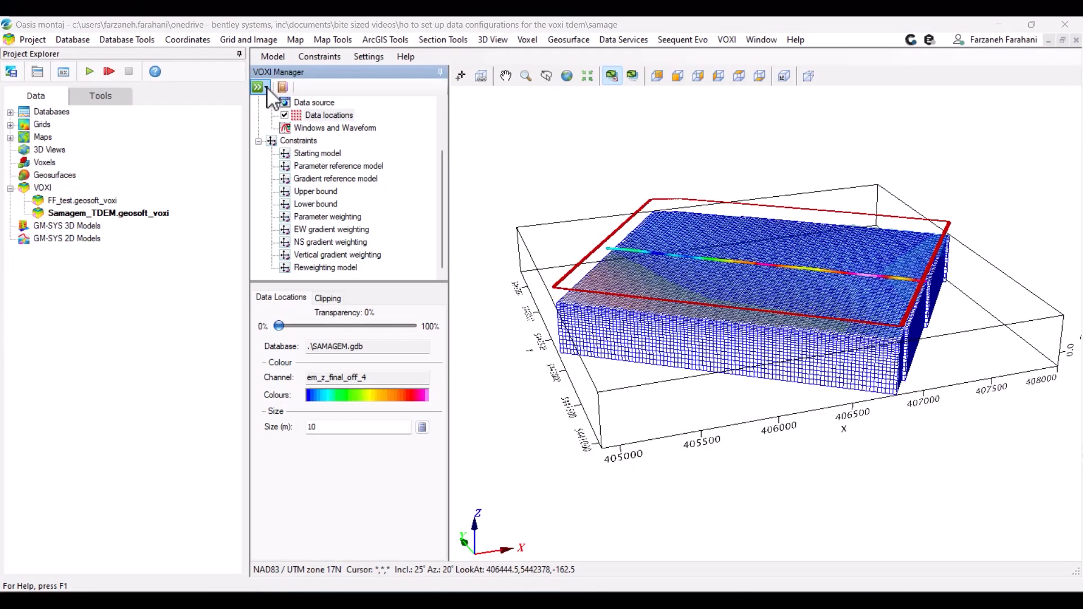
- Open the run options for the Samagem_TDEM VOXI model
click(266, 89)
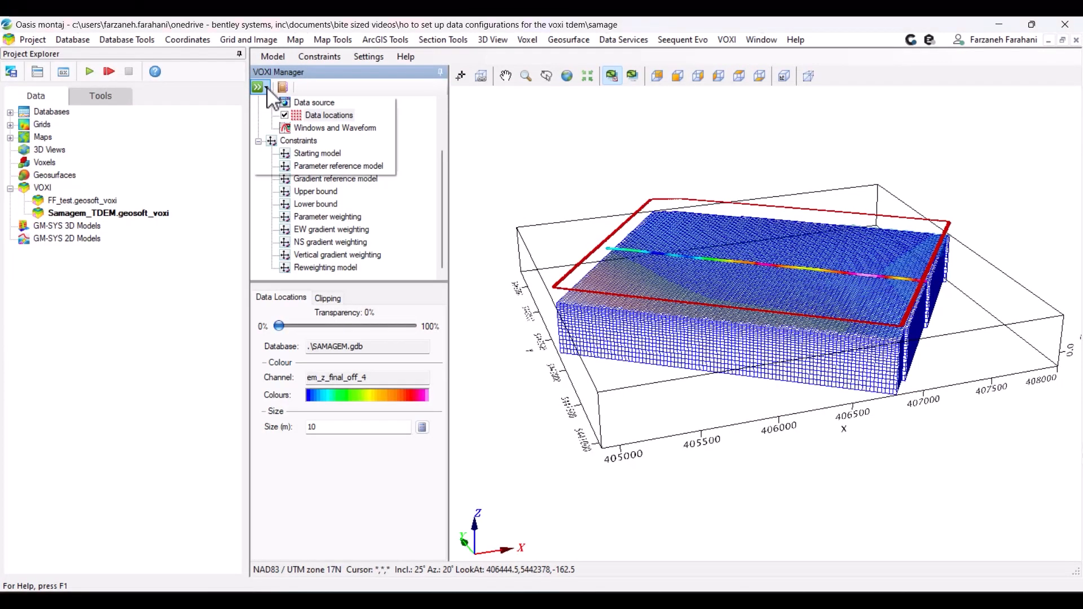